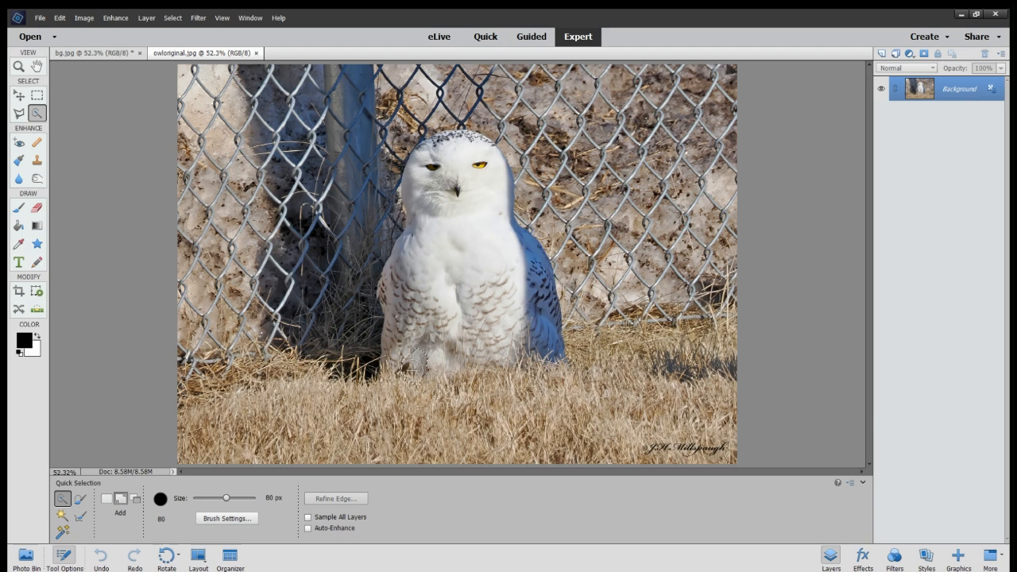
# Select the owl, including its blue wing, and the grass in the foreground with the Quick Selection tool at 80 px
pyautogui.moveTo(439, 300); pyautogui.dragTo(457, 221)
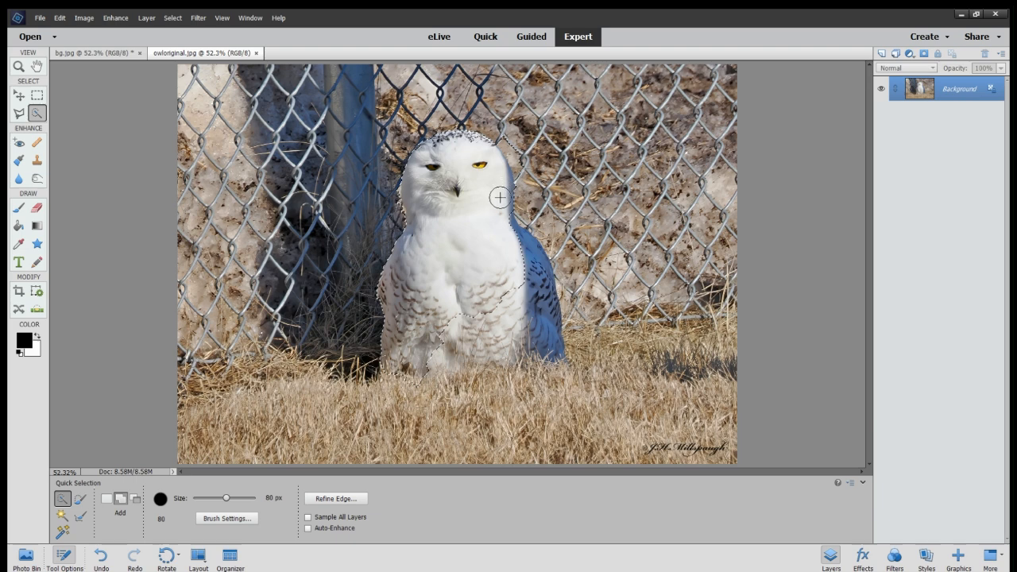
pyautogui.moveTo(500, 197); pyautogui.dragTo(532, 314)
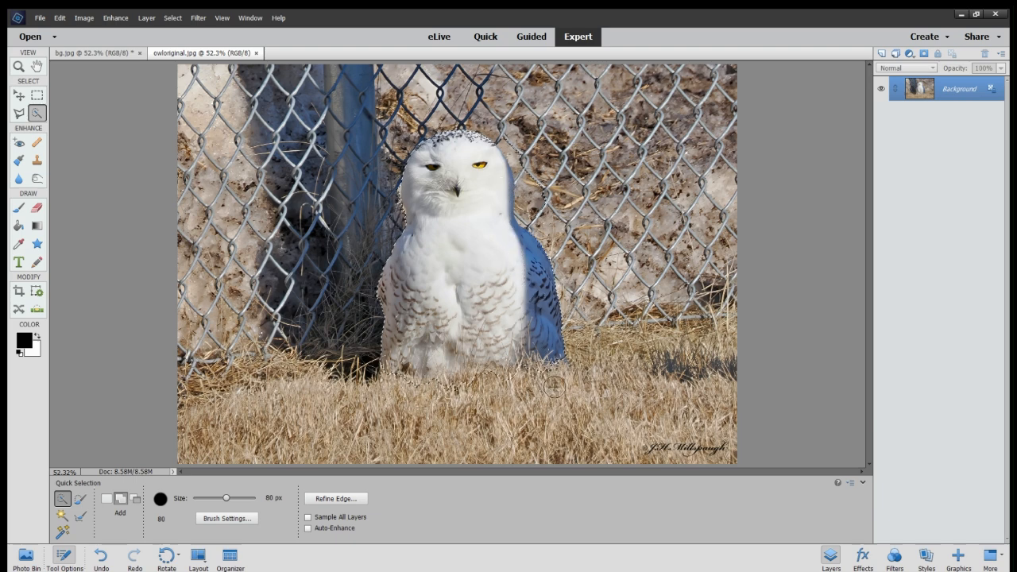
pyautogui.moveTo(544, 387)
pyautogui.mouseDown()
pyautogui.moveTo(683, 405)
pyautogui.moveTo(604, 362)
pyautogui.moveTo(710, 368)
pyautogui.moveTo(732, 398)
pyautogui.moveTo(723, 425)
pyautogui.mouseUp()
pyautogui.moveTo(327, 409)
pyautogui.mouseDown()
pyautogui.moveTo(209, 412)
pyautogui.moveTo(261, 401)
pyautogui.moveTo(284, 427)
pyautogui.mouseUp()
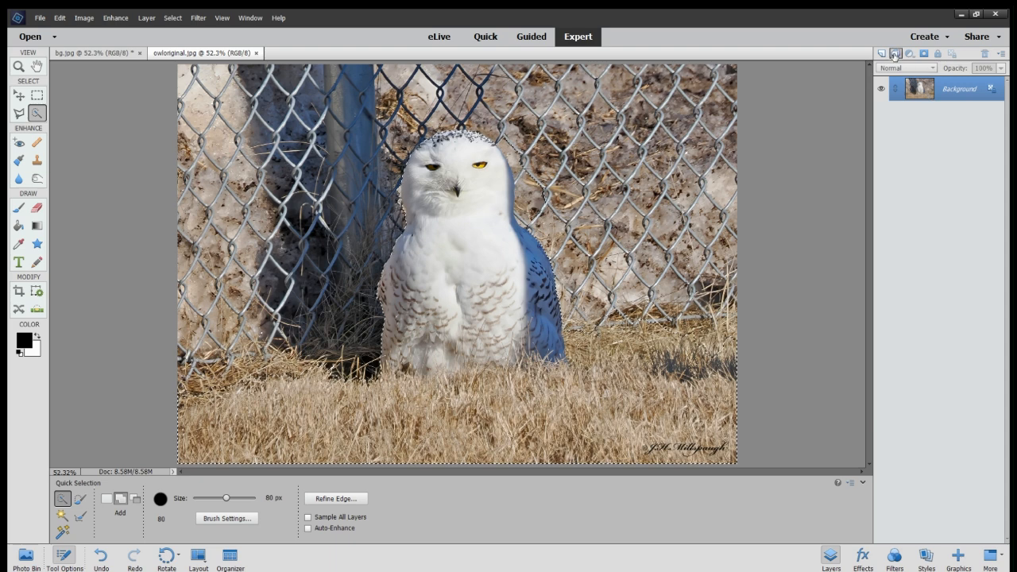
# Duplicate the unlocked photo layer, mask the copy with the current selection, and hide the original layer beneath it
pyautogui.click(991, 90)
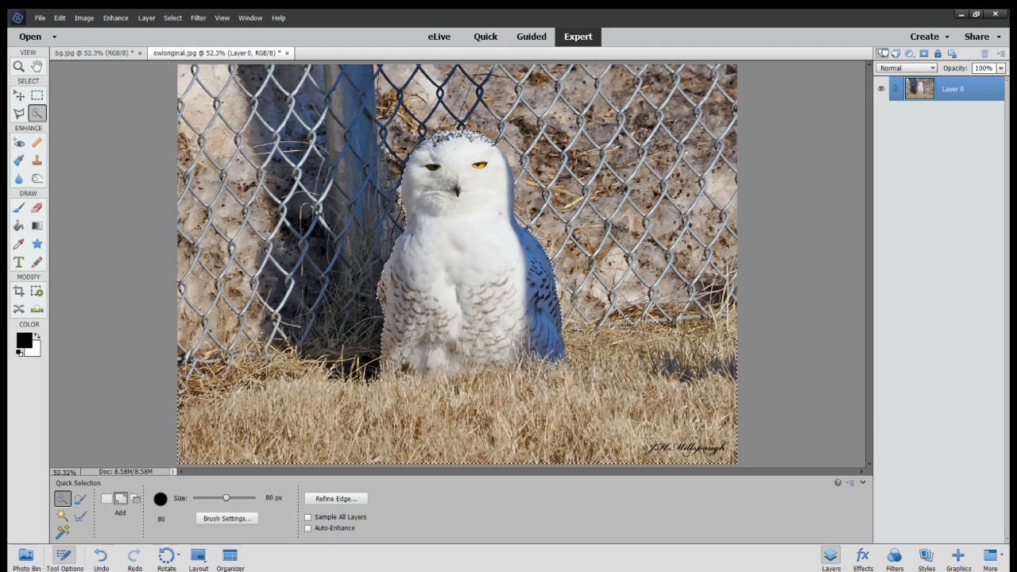
pyautogui.hotkey('ctrl', 'j')
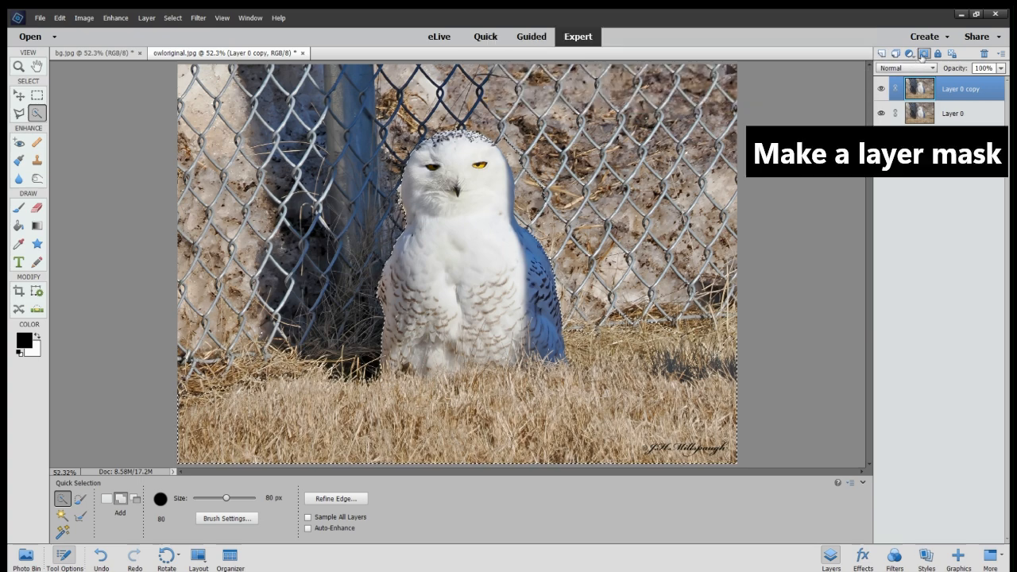
pyautogui.click(922, 55)
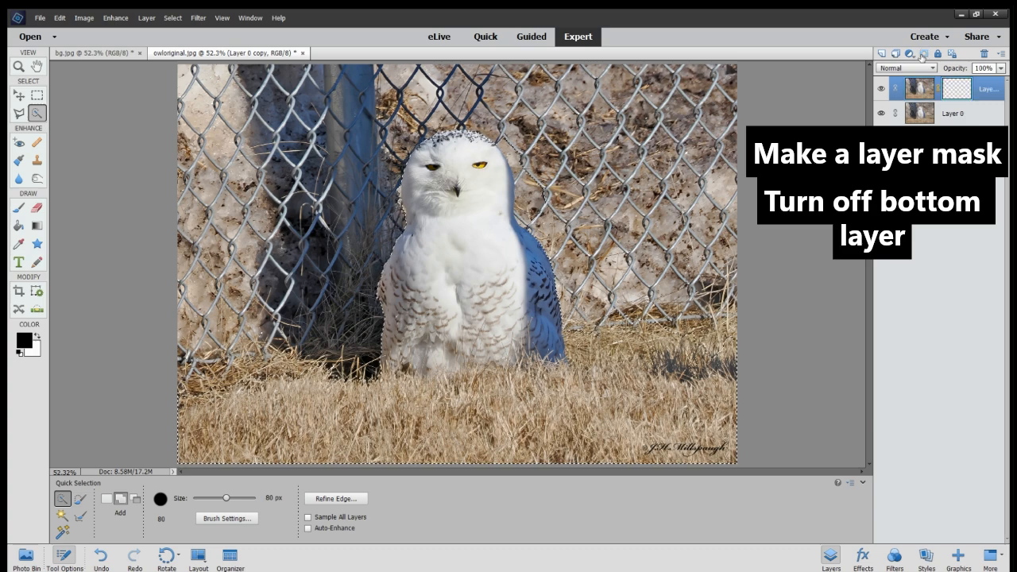
pyautogui.click(880, 115)
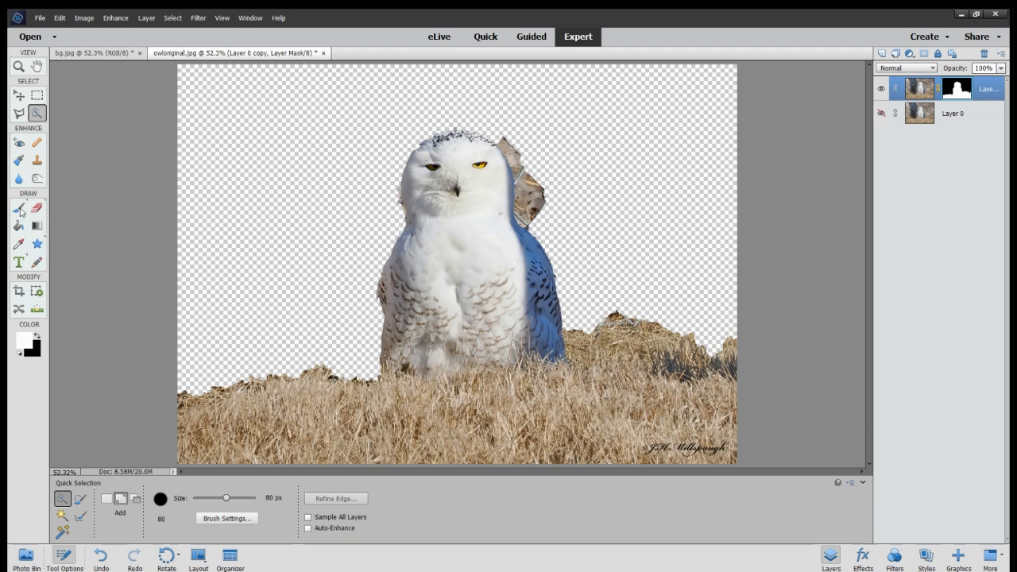
# Set up the Brush tool with black as the foreground color and a size of 250 px for painting on the mask
pyautogui.click(20, 208)
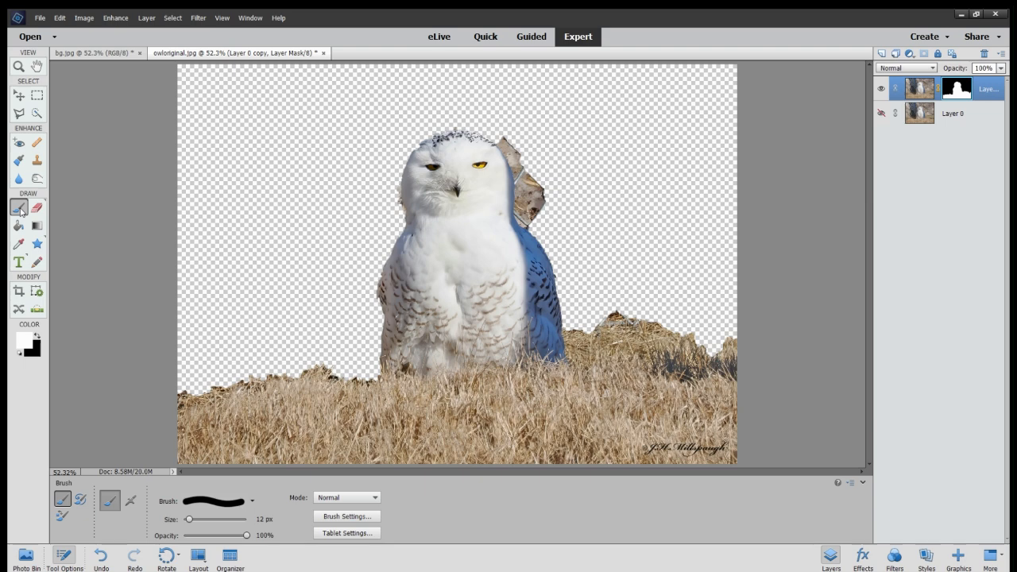
pyautogui.click(37, 338)
pyautogui.press(']')
pyautogui.press(']')
pyautogui.press(']')
pyautogui.press(']')
pyautogui.press(']')
pyautogui.press(']')
pyautogui.press(']')
pyautogui.press(']')
pyautogui.press(']')
pyautogui.press(']')
pyautogui.press(']')
pyautogui.press(']')
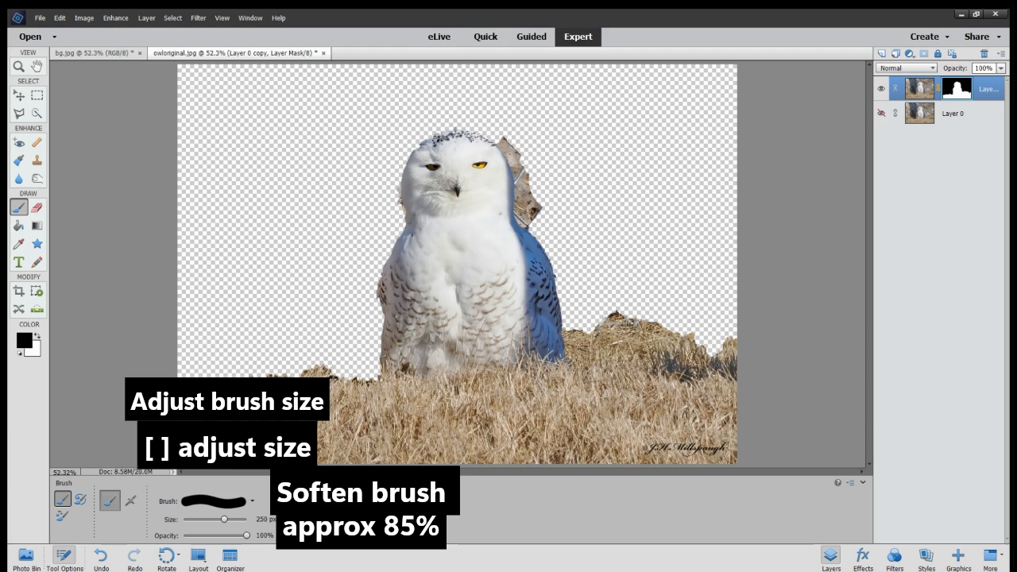
pyautogui.click(251, 502)
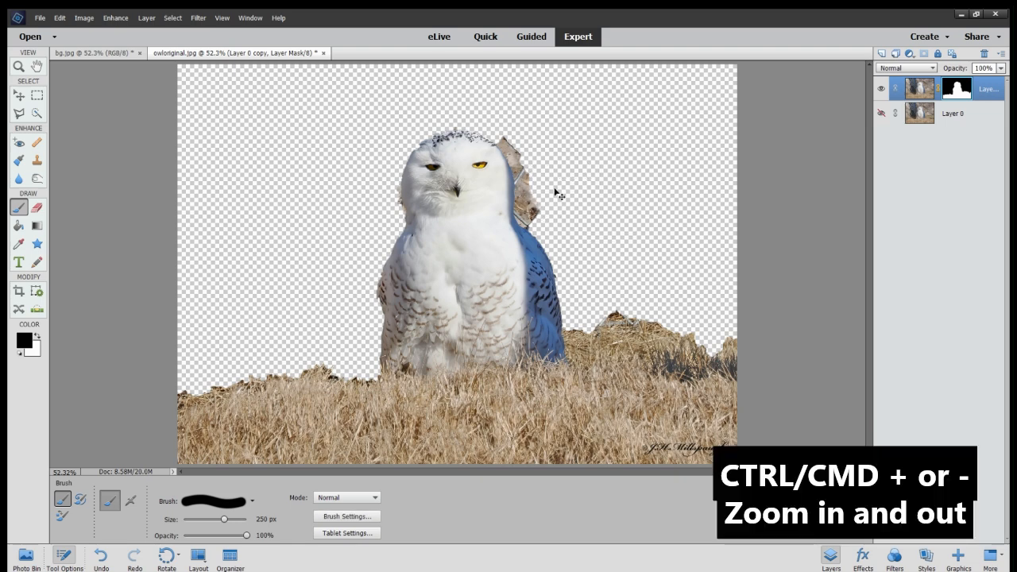
# Reduce the brush to 30 px and paint black on the mask over the leftover background beside the neck on the blue-shaded side
pyautogui.hotkey('ctrl', '+')
pyautogui.hotkey('ctrl', '+')
pyautogui.hotkey('ctrl', '+')
pyautogui.hotkey('ctrl', '+')
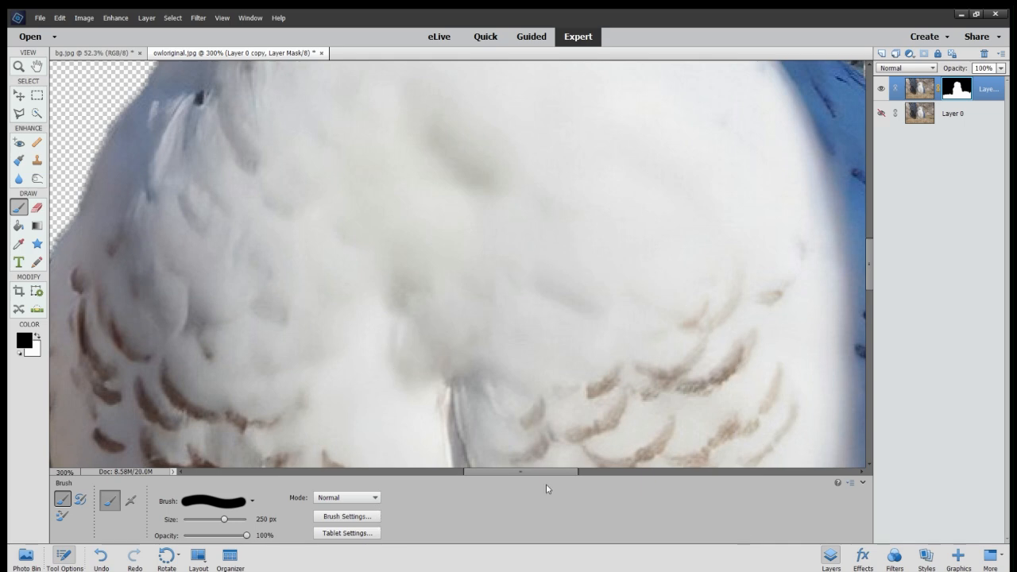
pyautogui.moveTo(546, 474); pyautogui.dragTo(651, 475)
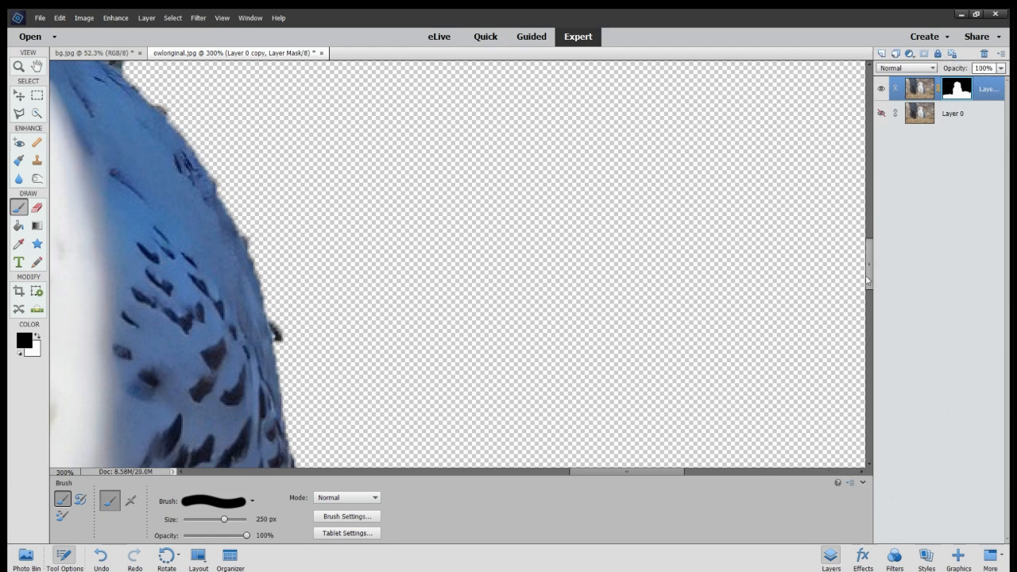
pyautogui.moveTo(871, 277); pyautogui.dragTo(869, 226)
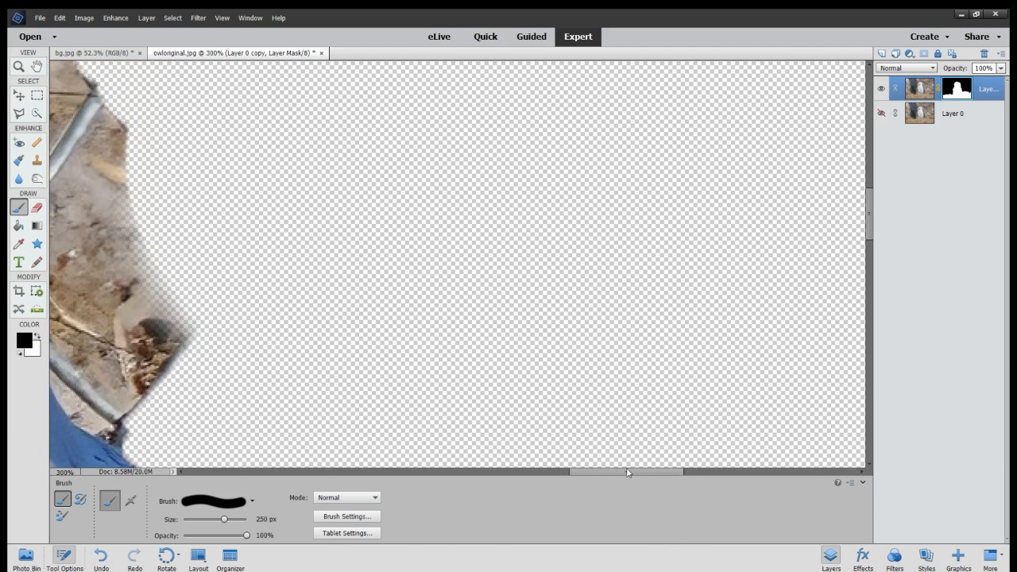
pyautogui.moveTo(627, 472); pyautogui.dragTo(574, 472)
pyautogui.press('[')
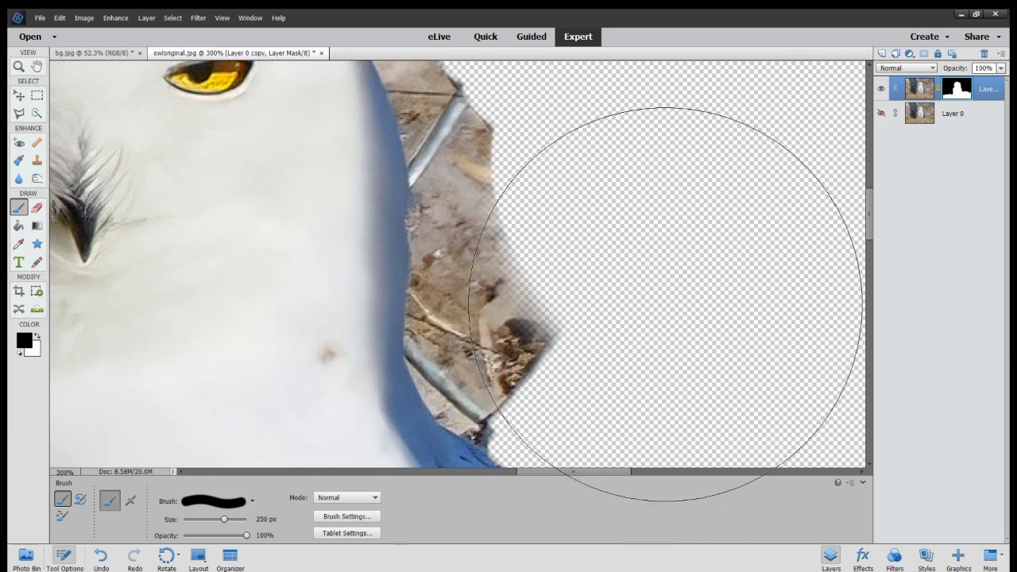
pyautogui.press('[')
pyautogui.press('[')
pyautogui.press('[')
pyautogui.press('[')
pyautogui.press('[')
pyautogui.press('[')
pyautogui.press('[')
pyautogui.press('[')
pyautogui.press('[')
pyautogui.press('[')
pyautogui.press('[')
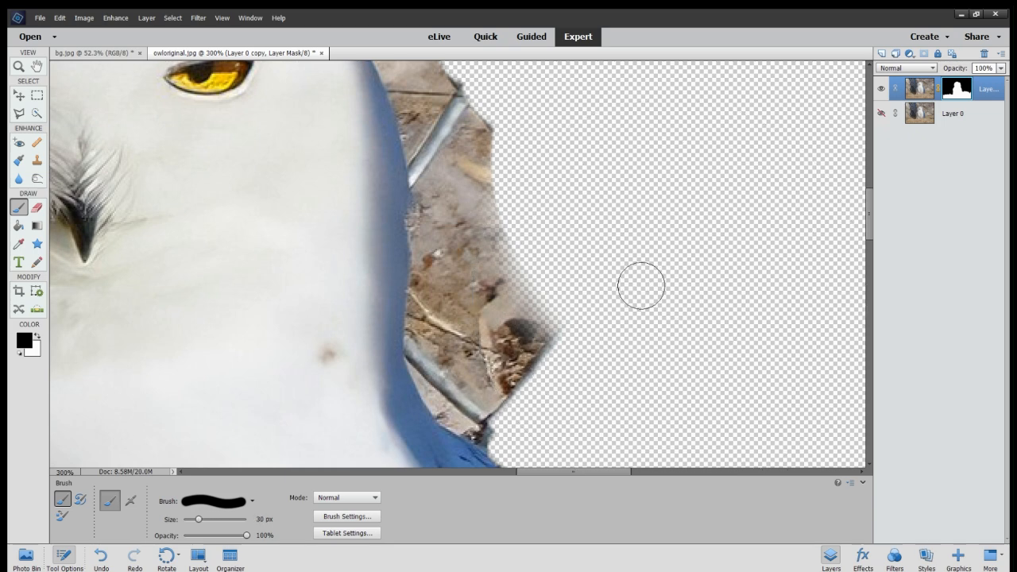
pyautogui.click(421, 108)
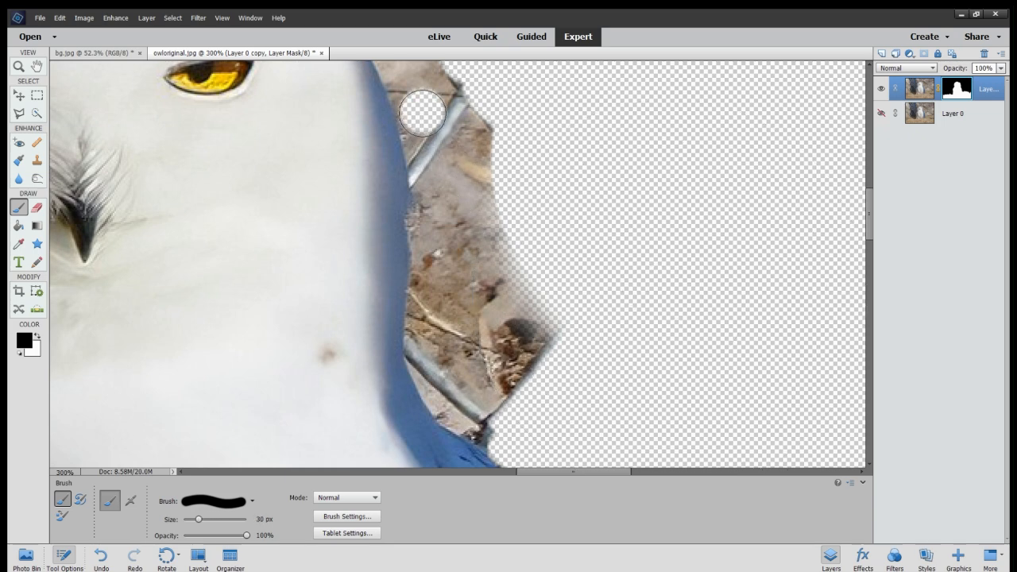
pyautogui.moveTo(424, 127)
pyautogui.mouseDown()
pyautogui.moveTo(437, 254)
pyautogui.moveTo(429, 361)
pyautogui.moveTo(441, 390)
pyautogui.moveTo(497, 434)
pyautogui.moveTo(458, 403)
pyautogui.moveTo(522, 387)
pyautogui.moveTo(566, 310)
pyautogui.moveTo(516, 331)
pyautogui.moveTo(470, 371)
pyautogui.moveTo(526, 362)
pyautogui.moveTo(499, 332)
pyautogui.moveTo(502, 212)
pyautogui.moveTo(472, 121)
pyautogui.moveTo(455, 103)
pyautogui.moveTo(463, 250)
pyautogui.moveTo(446, 336)
pyautogui.moveTo(463, 367)
pyautogui.moveTo(490, 270)
pyautogui.moveTo(521, 281)
pyautogui.moveTo(523, 309)
pyautogui.mouseUp()
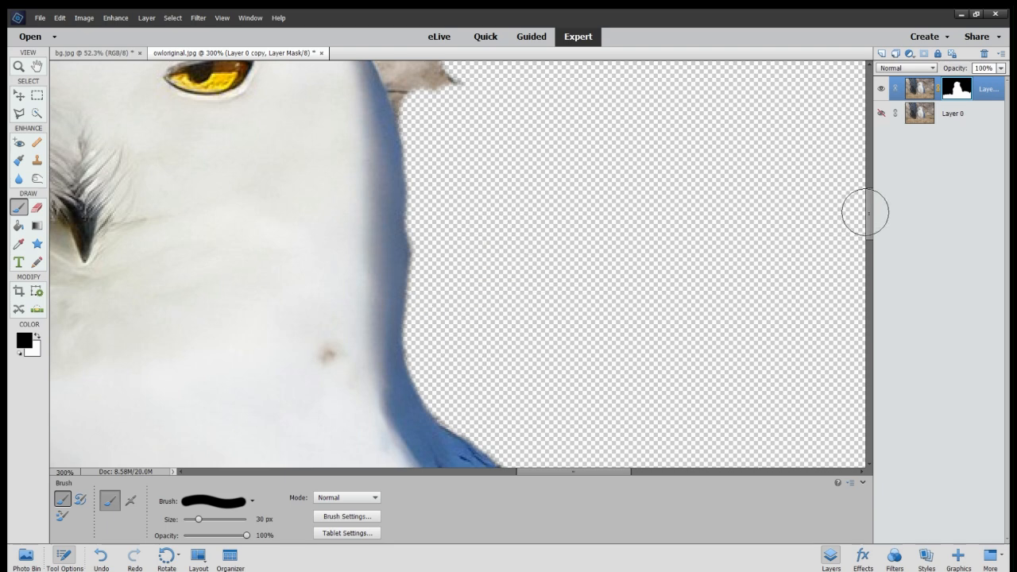
# Paint out the remaining background scraps beside and on top of the owl's head on the mask
pyautogui.moveTo(871, 210); pyautogui.dragTo(867, 172)
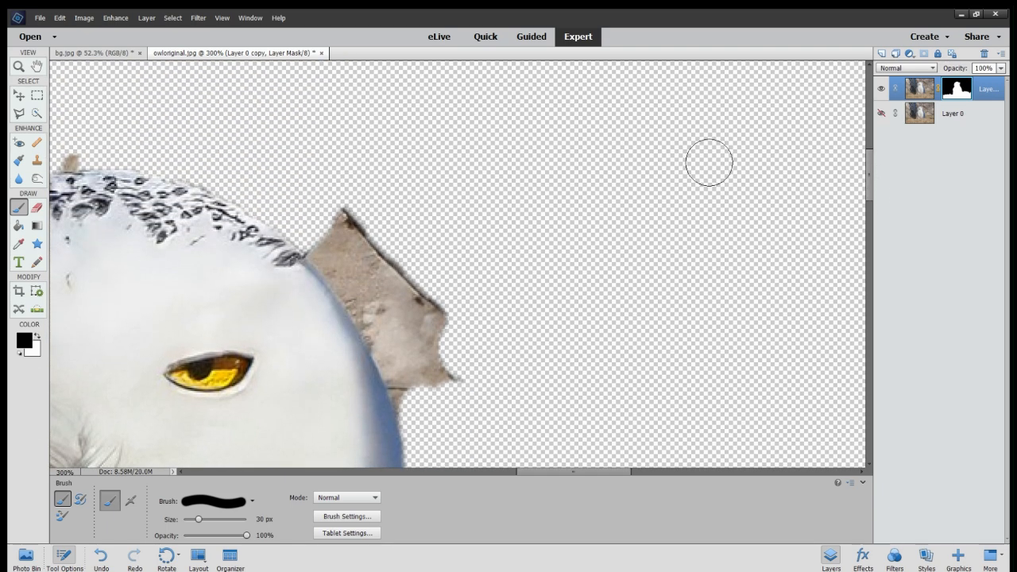
pyautogui.moveTo(344, 198)
pyautogui.mouseDown()
pyautogui.moveTo(447, 356)
pyautogui.moveTo(372, 248)
pyautogui.moveTo(327, 216)
pyautogui.moveTo(322, 239)
pyautogui.moveTo(390, 333)
pyautogui.moveTo(384, 317)
pyautogui.moveTo(418, 408)
pyautogui.mouseUp()
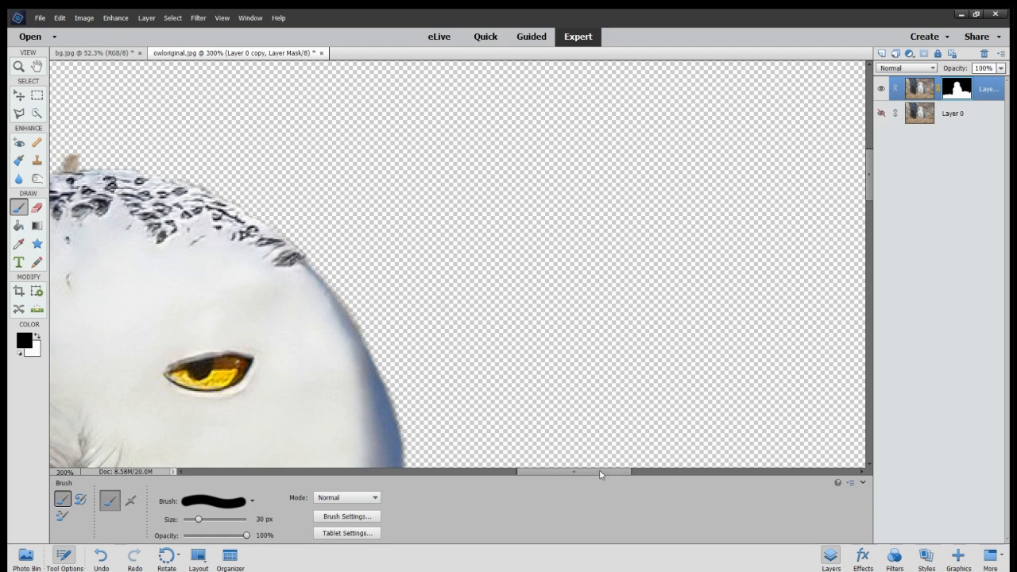
pyautogui.moveTo(601, 476); pyautogui.dragTo(541, 475)
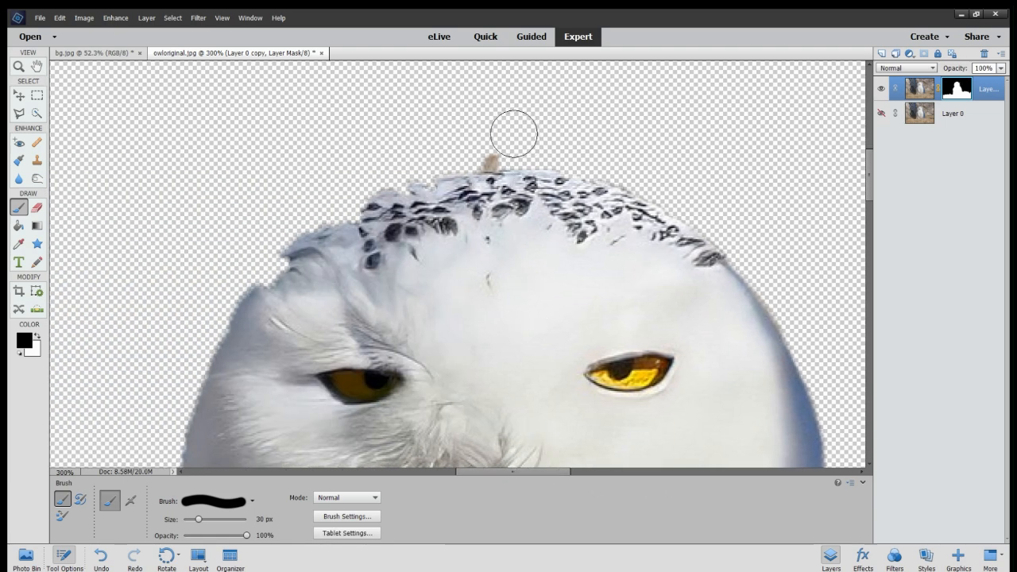
pyautogui.moveTo(512, 137)
pyautogui.mouseDown()
pyautogui.moveTo(480, 140)
pyautogui.moveTo(503, 140)
pyautogui.moveTo(490, 149)
pyautogui.mouseUp()
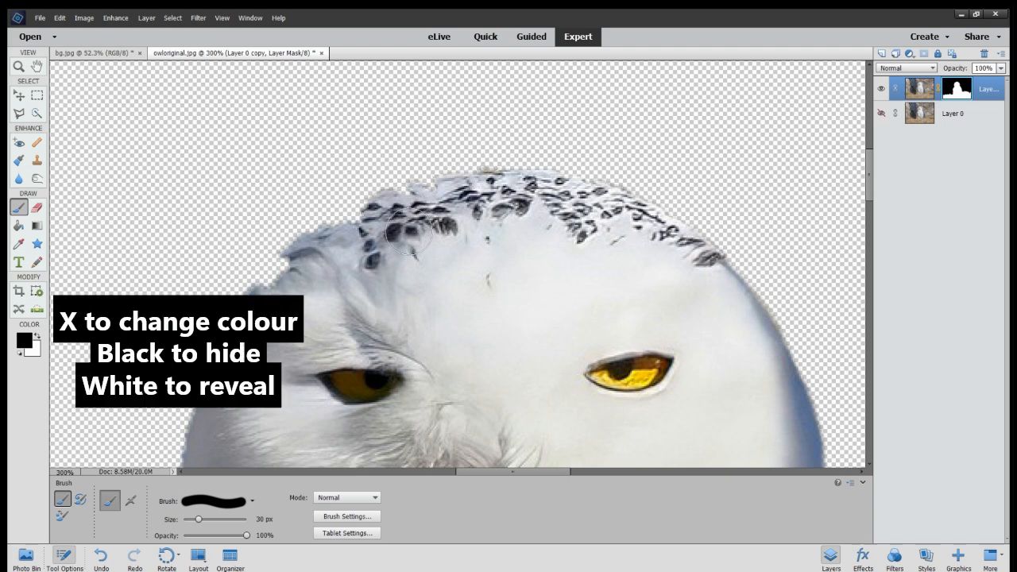
# Switch to white and paint on the mask to restore the missing feathers along the upper edge of the head
pyautogui.press('x')
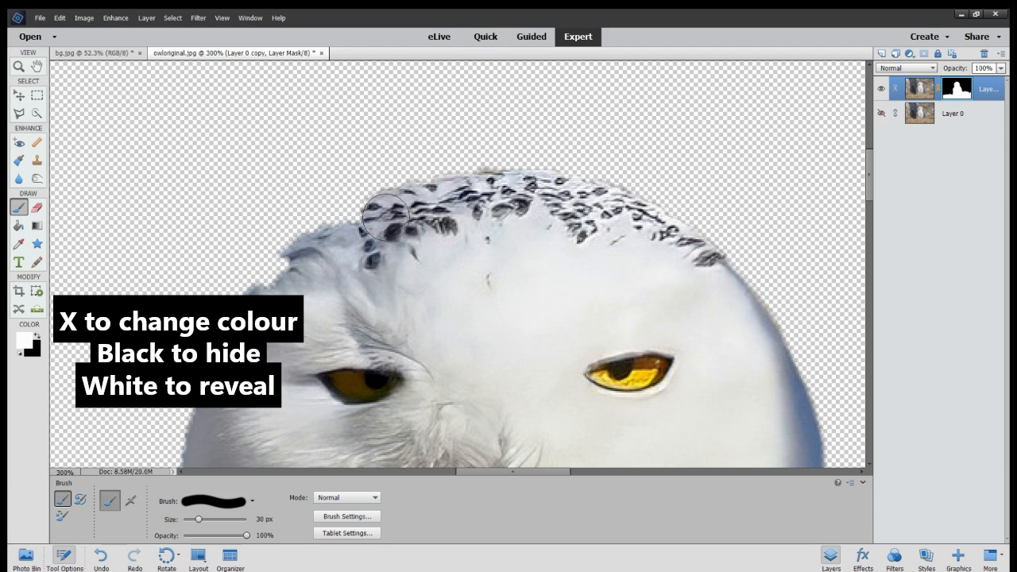
pyautogui.moveTo(386, 216)
pyautogui.mouseDown()
pyautogui.moveTo(303, 261)
pyautogui.moveTo(241, 358)
pyautogui.moveTo(363, 261)
pyautogui.mouseUp()
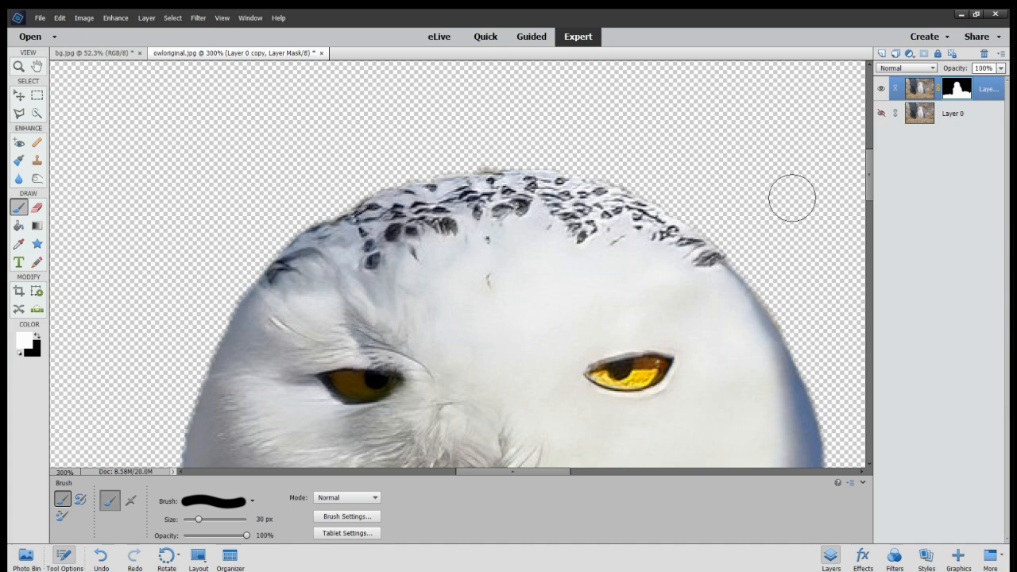
# Switch back to black and paint out the background remnants along the unshaded side of the owl's face and neck
pyautogui.scroll(-5, 871, 176)
pyautogui.press('x')
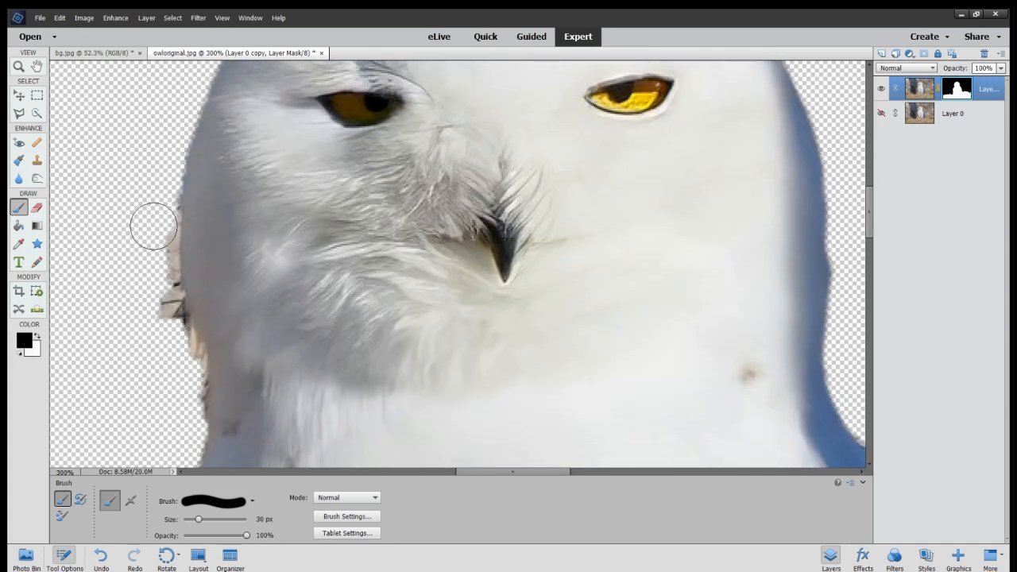
pyautogui.moveTo(153, 226)
pyautogui.mouseDown()
pyautogui.moveTo(155, 285)
pyautogui.moveTo(182, 363)
pyautogui.moveTo(179, 401)
pyautogui.mouseUp()
pyautogui.scroll(-5, 188, 162)
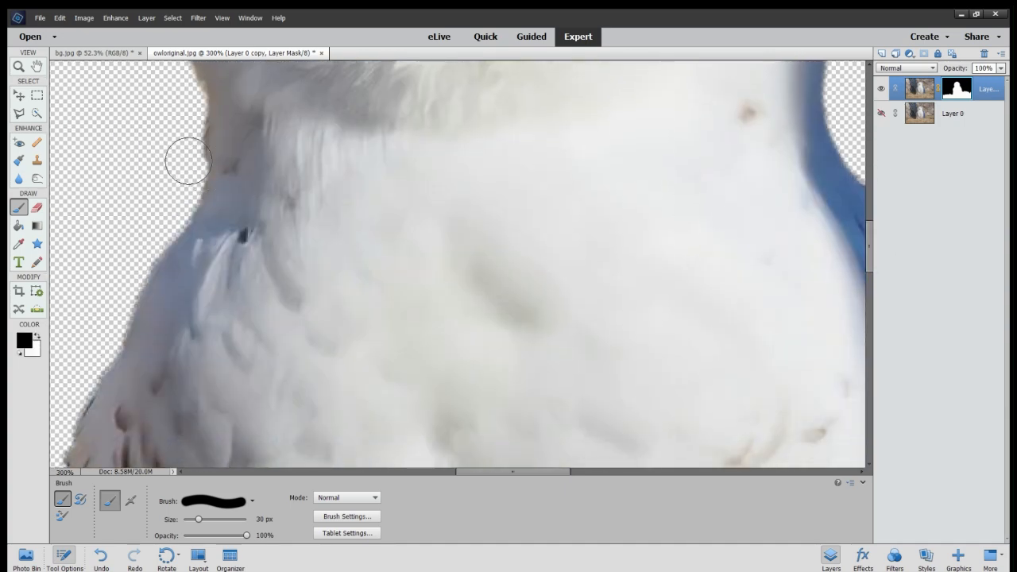
pyautogui.scroll(-5, 647, 310)
pyautogui.hscroll(-3, 758, 397)
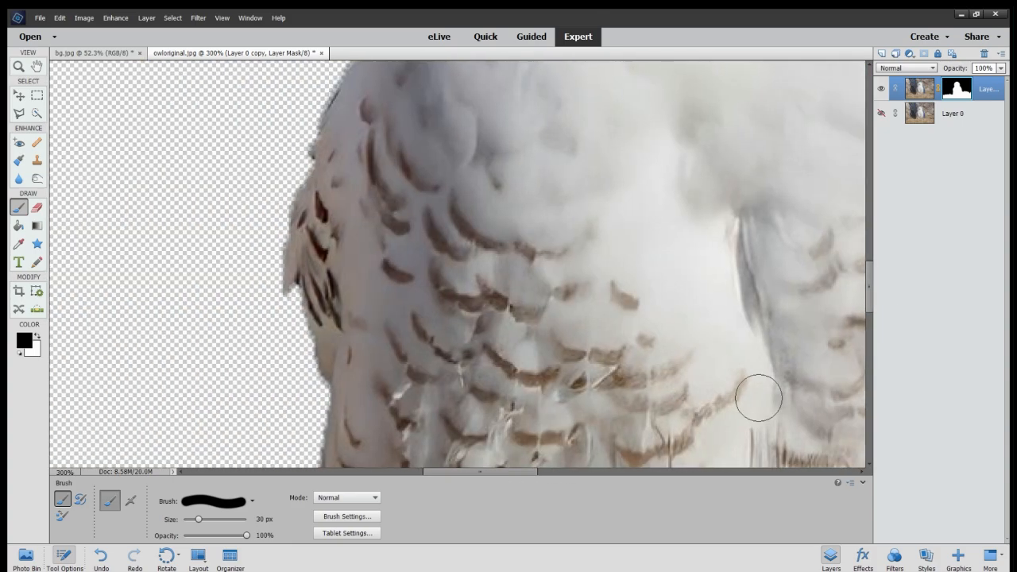
# Clean up the mask with black along the upper edge of the straw beside the blue wing
pyautogui.scroll(-5, 758, 397)
pyautogui.hscroll(5, 647, 429)
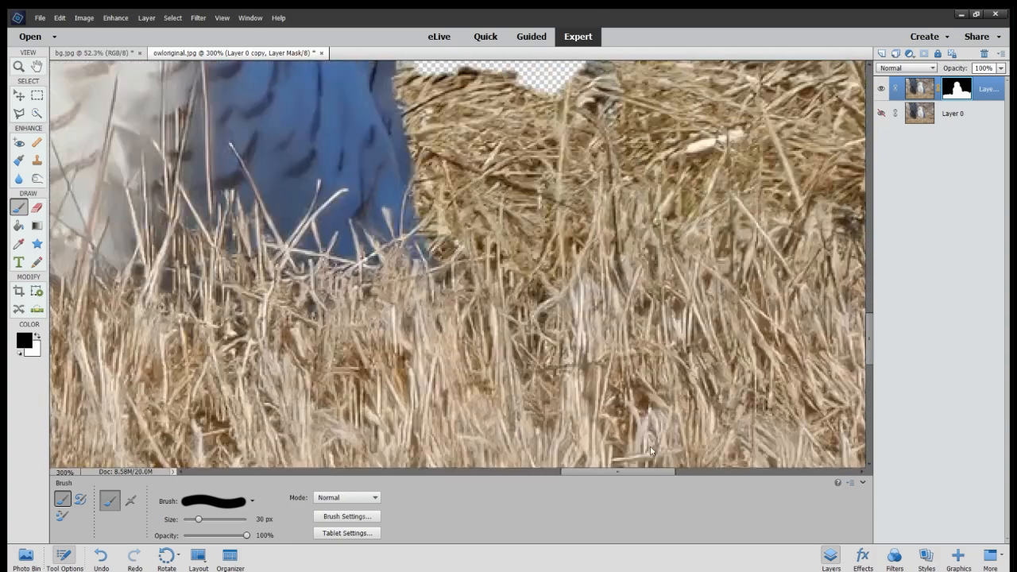
pyautogui.scroll(5, 649, 451)
pyautogui.hscroll(3, 650, 450)
pyautogui.moveTo(548, 270)
pyautogui.mouseDown()
pyautogui.moveTo(517, 283)
pyautogui.moveTo(453, 256)
pyautogui.moveTo(473, 286)
pyautogui.mouseUp()
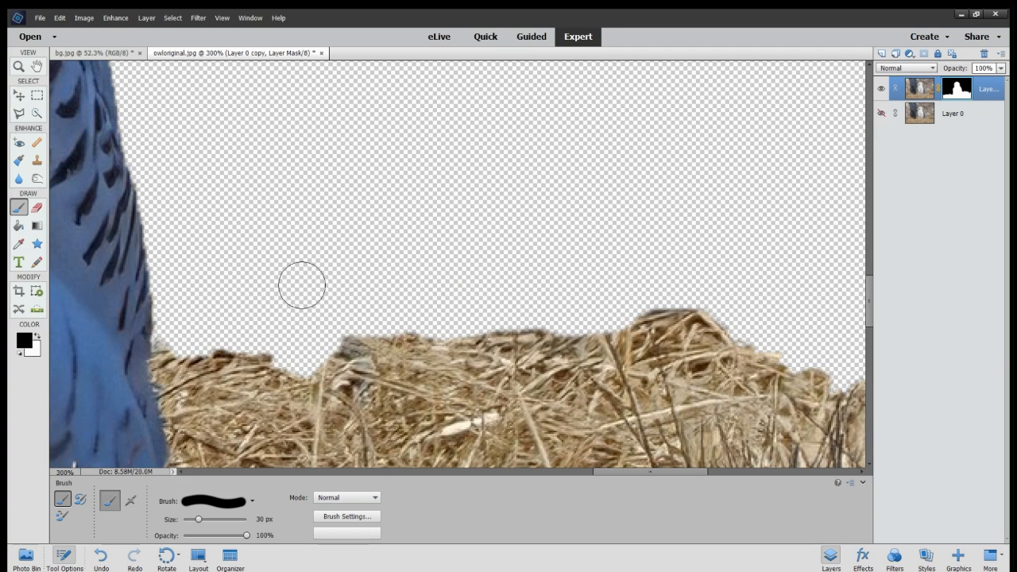
pyautogui.hscroll(5, 687, 477)
pyautogui.hotkey('ctrl', '0')
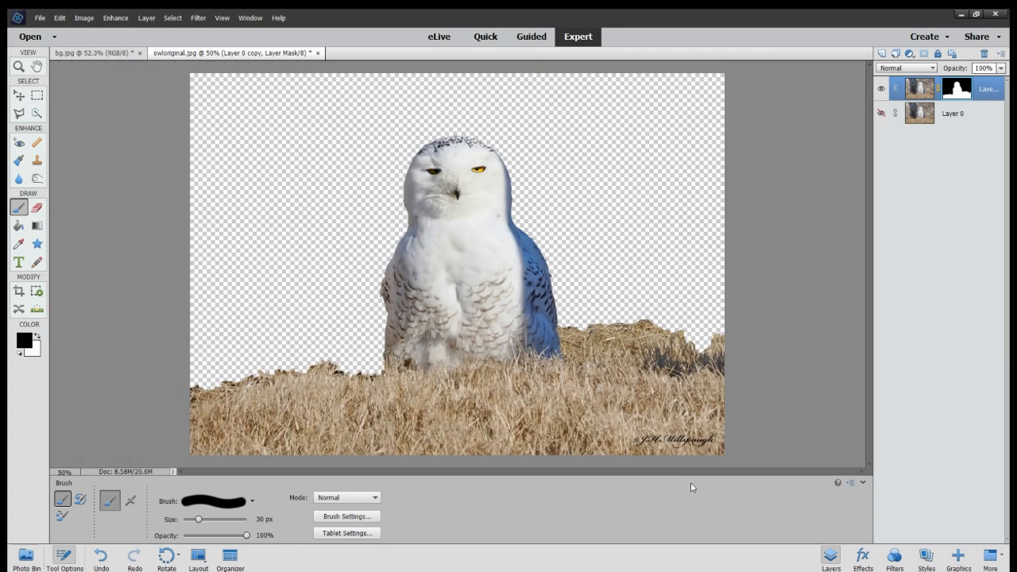
# Bring the unlocked bg.jpg image into owloriginal.jpg as a layer directly beneath the masked owl layer
pyautogui.hotkey('ctrl', 'Tab')
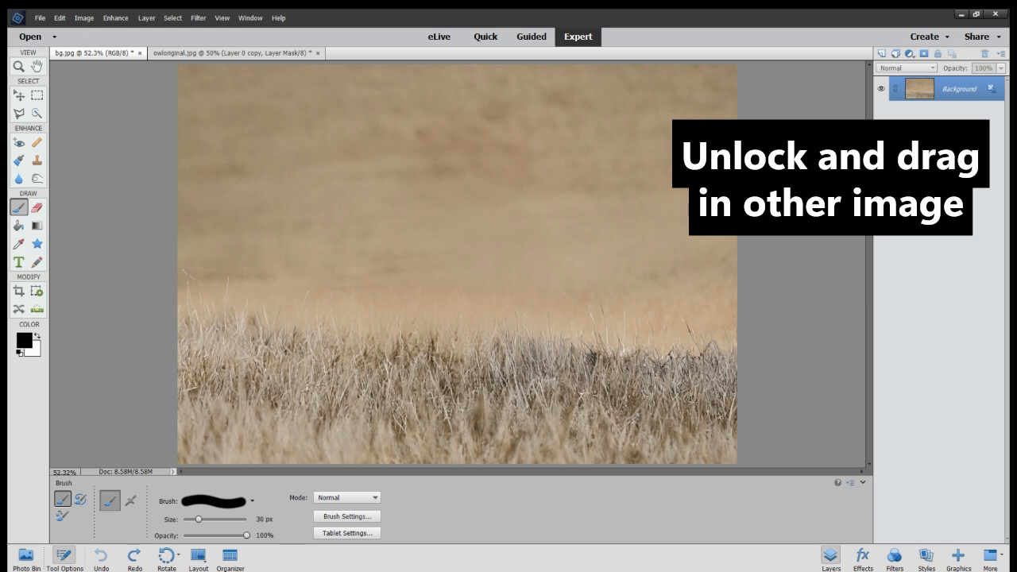
pyautogui.click(992, 88)
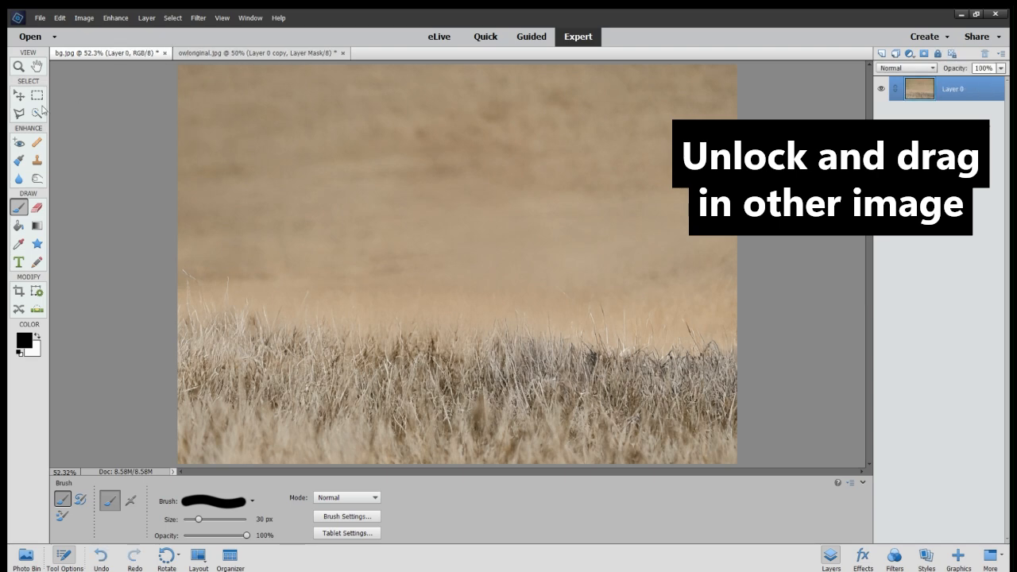
pyautogui.click(19, 94)
pyautogui.moveTo(429, 216); pyautogui.dragTo(542, 236)
pyautogui.moveTo(952, 91); pyautogui.dragTo(954, 123)
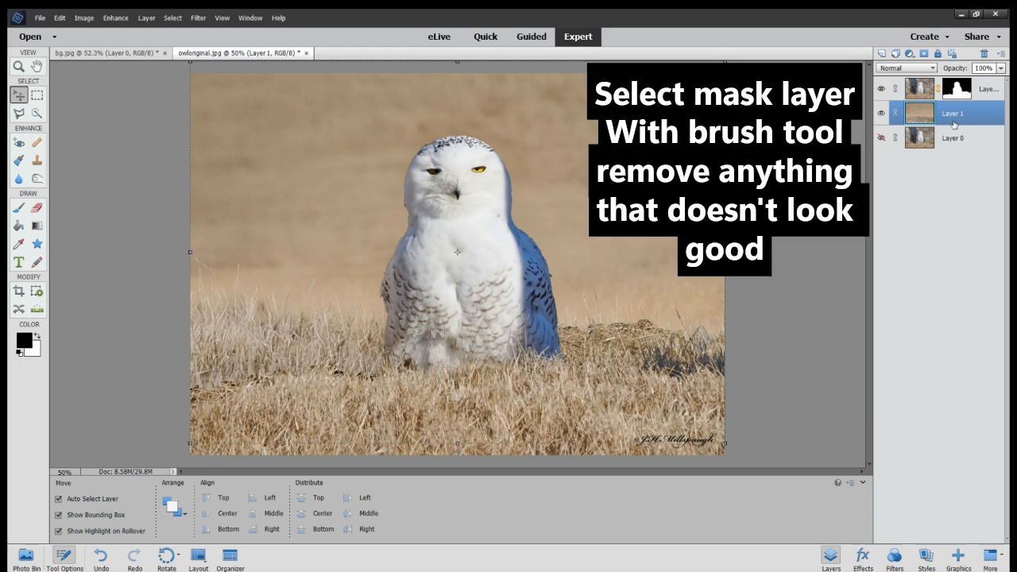
# Select the owl layer's mask and paint black with a 100 px brush to blend the grass edges into the new background
pyautogui.click(957, 89)
pyautogui.click(36, 113)
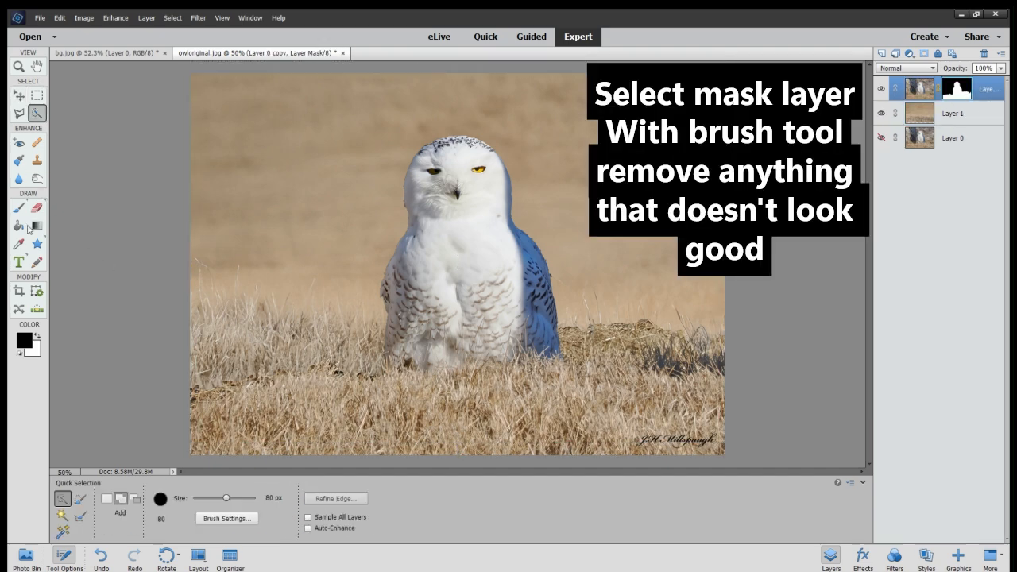
pyautogui.click(20, 207)
pyautogui.press(']')
pyautogui.press(']')
pyautogui.press(']')
pyautogui.press(']')
pyautogui.press(']')
pyautogui.press(']')
pyautogui.press(']')
pyautogui.moveTo(282, 387); pyautogui.dragTo(186, 391)
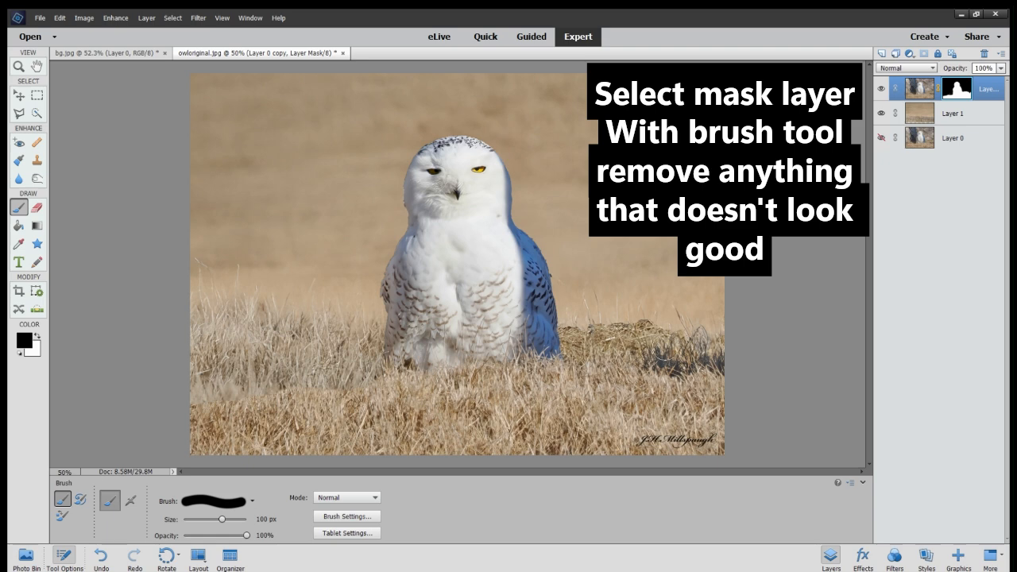
pyautogui.moveTo(548, 349); pyautogui.dragTo(567, 277)
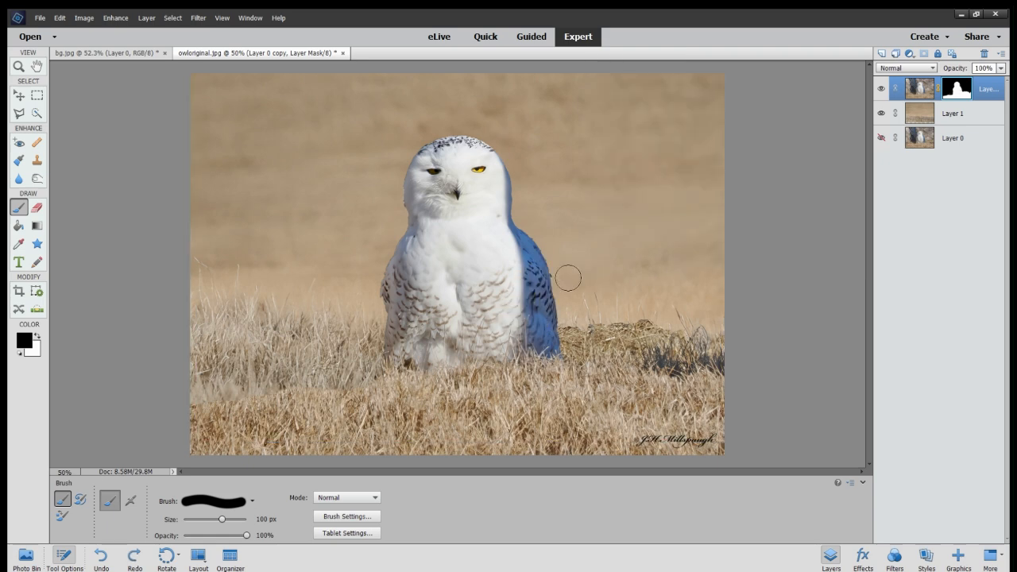
# Move the new background layer slightly upward behind the owl
pyautogui.click(954, 115)
pyautogui.click(18, 95)
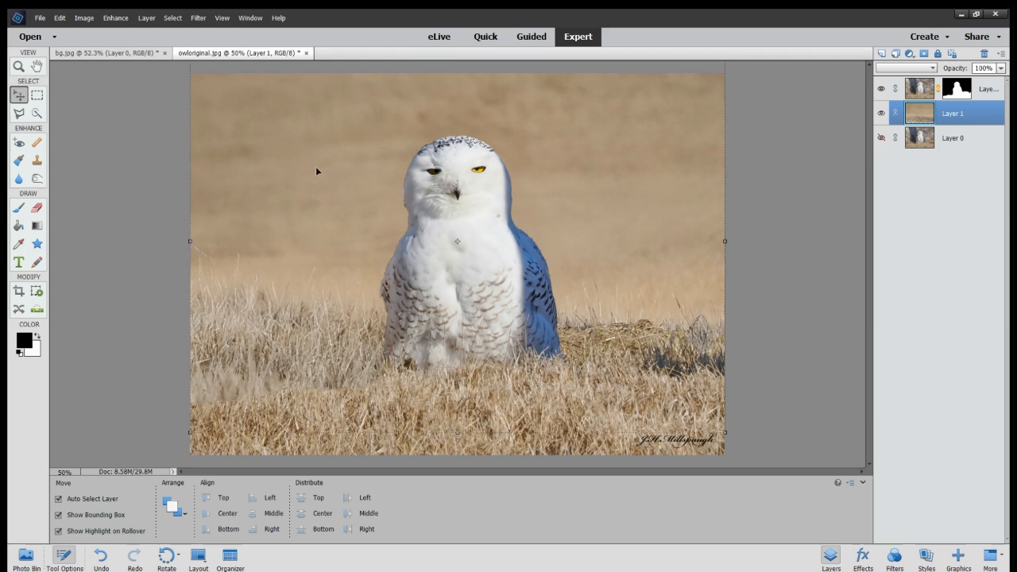
# Return to the owl layer's mask with the 100 px Brush to hide the unwanted straw beside the blue wing
pyautogui.click(956, 89)
pyautogui.click(18, 207)
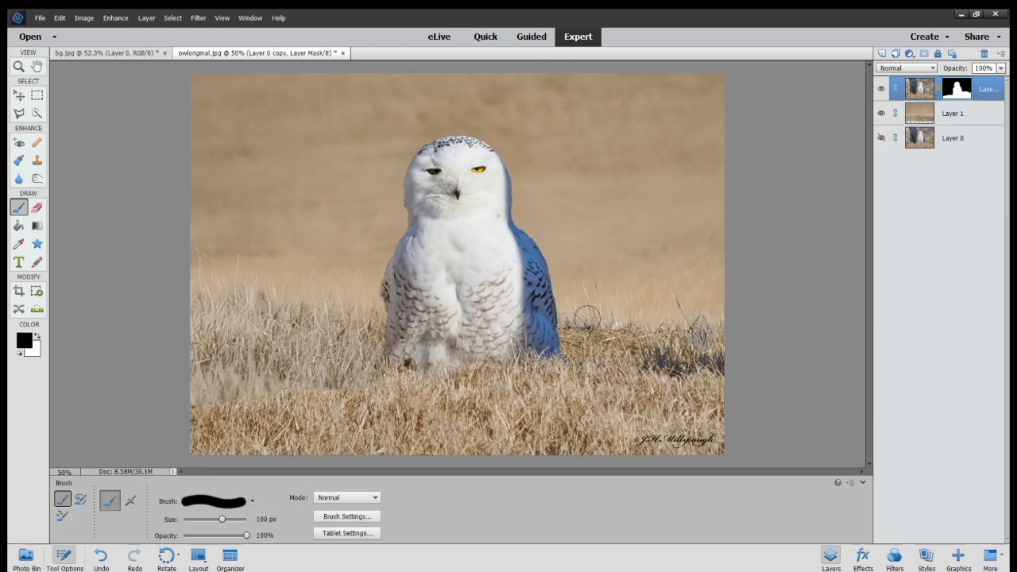